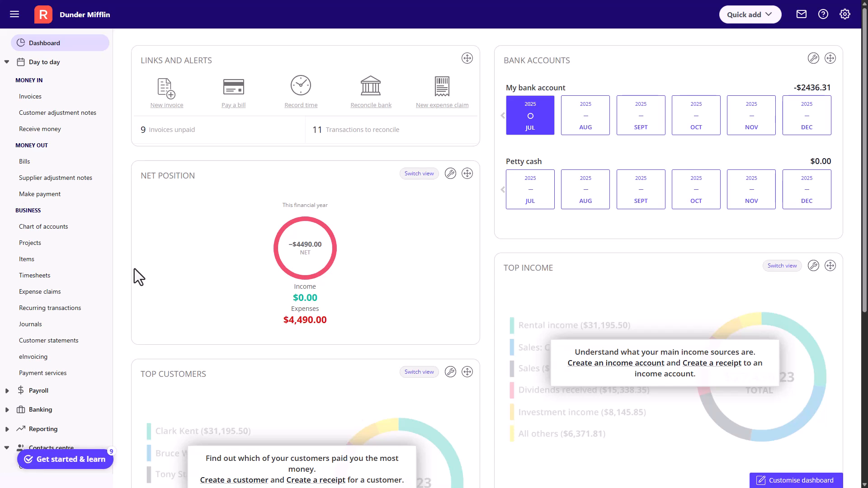
Start a new invoice and choose Create new in the Customer list to add a customer.
left_click(71, 103)
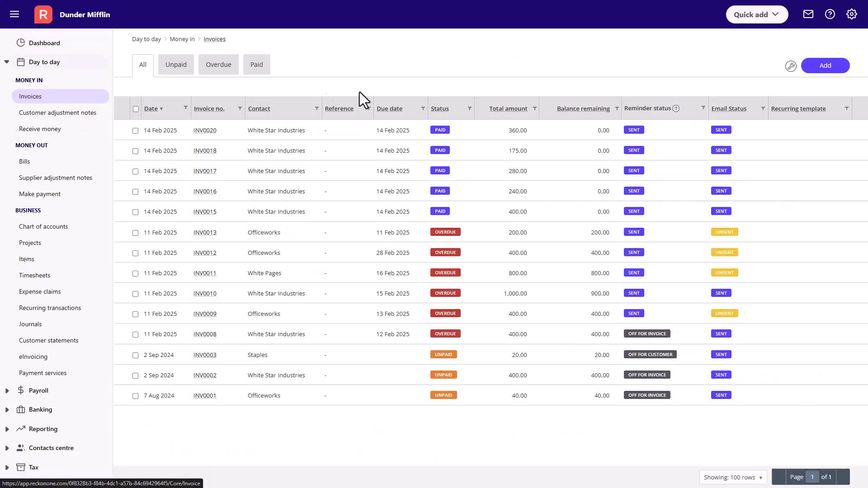
left_click(815, 68)
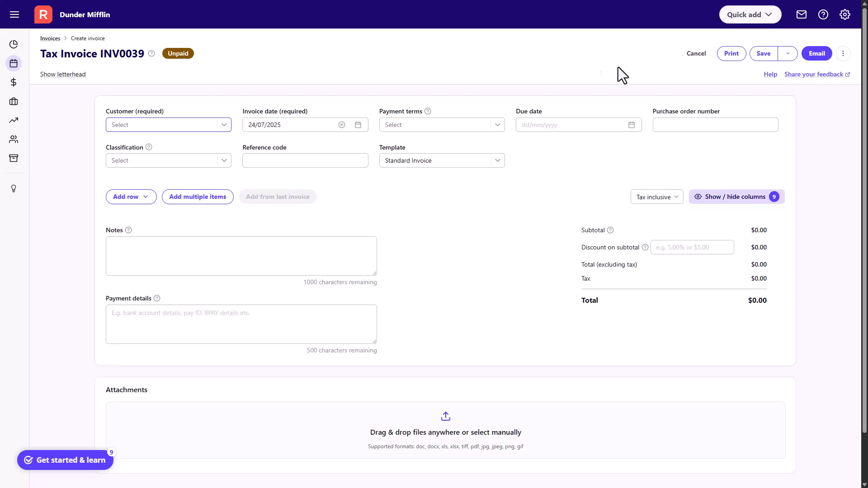
left_click(225, 129)
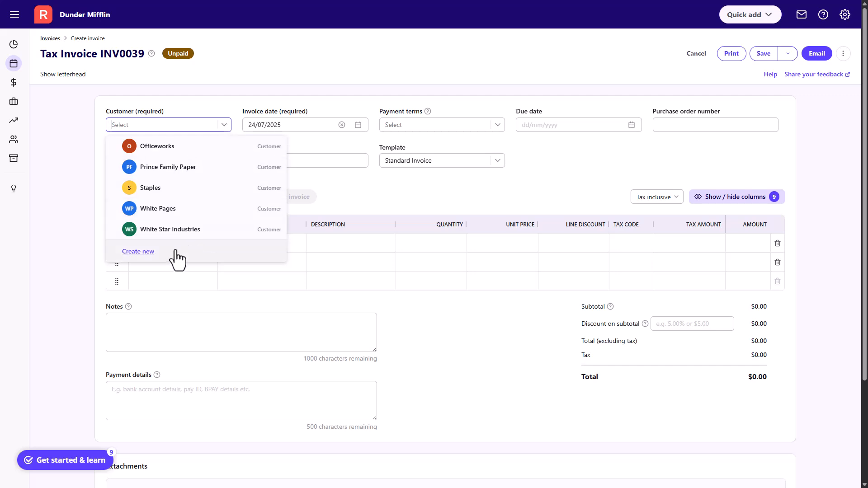
left_click(138, 251)
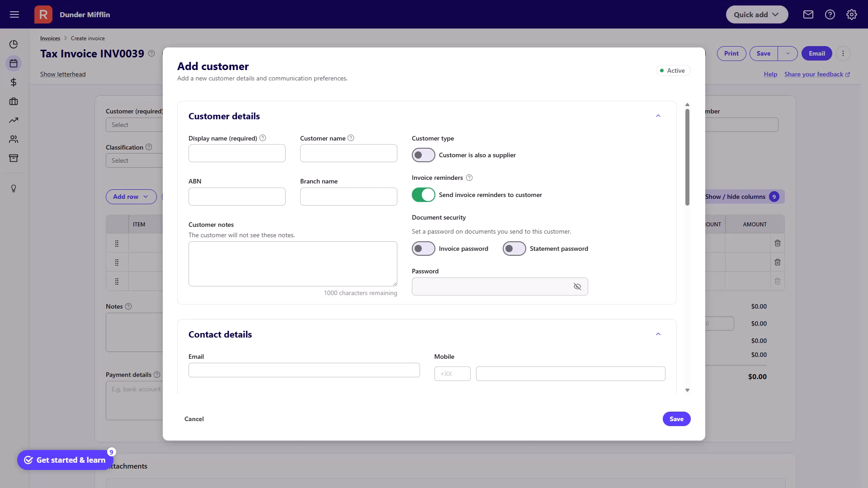
Enter Blue Cross as both the display name and the customer name.
left_click(229, 157)
type("Blue Cross")
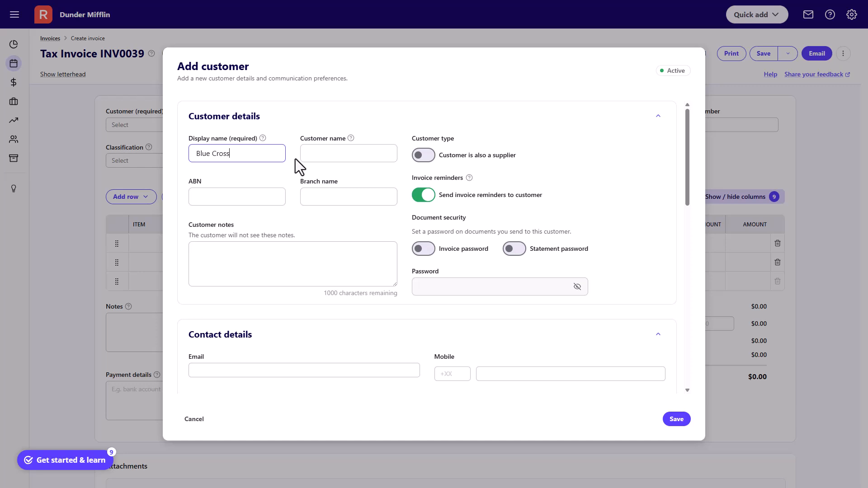
left_click(324, 155)
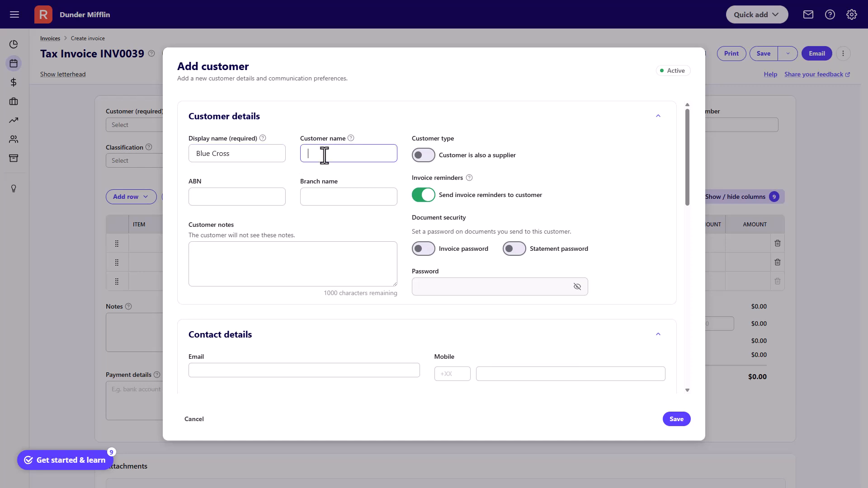
type("Blue Cross")
Toggle the supplier and invoice-reminder switches on and off, leaving reminders on.
left_click(418, 165)
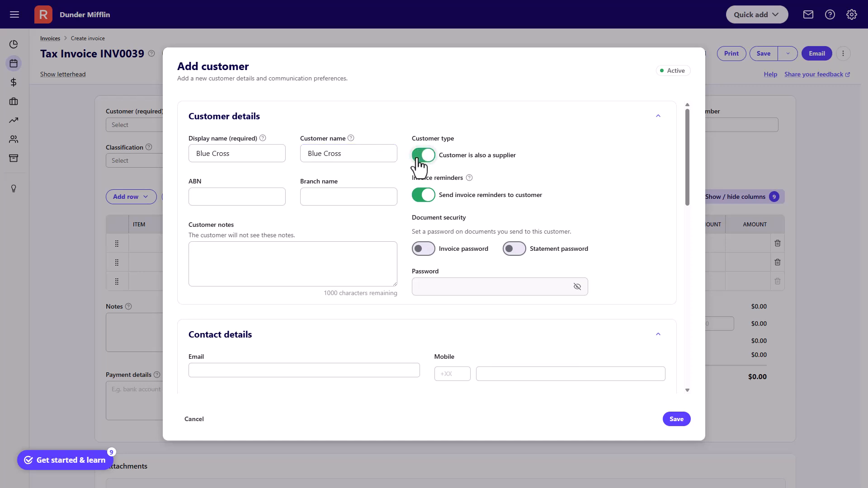
left_click(419, 165)
left_click(425, 199)
left_click(426, 199)
Try invoice password protection with a password, then clear it and switch protection off.
left_click(419, 252)
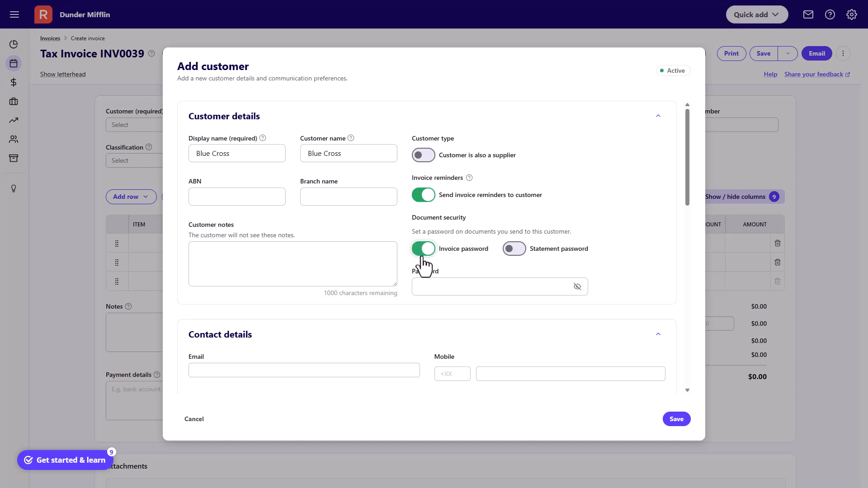
left_click(433, 287)
type("12345678")
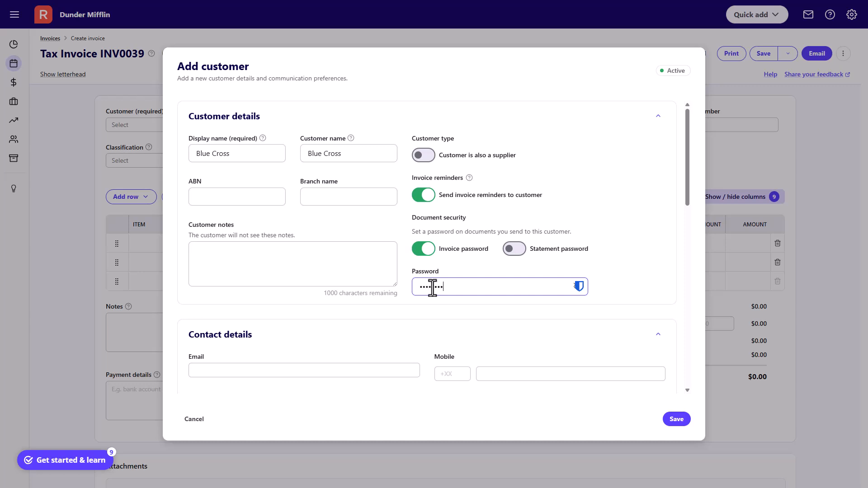
left_click_drag(444, 288, 395, 284)
key("BackSpace")
left_click(422, 251)
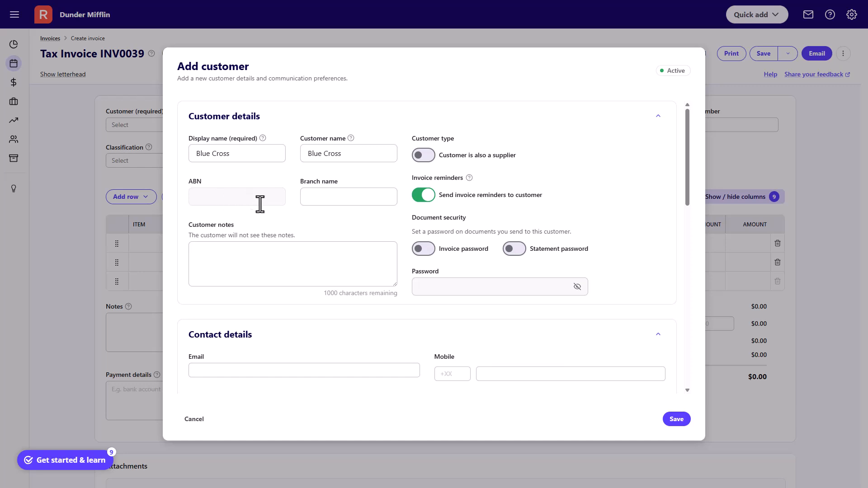
Fill in the customer's e-mail address, mobile number and phone number.
scroll(326, 217, "down", 2)
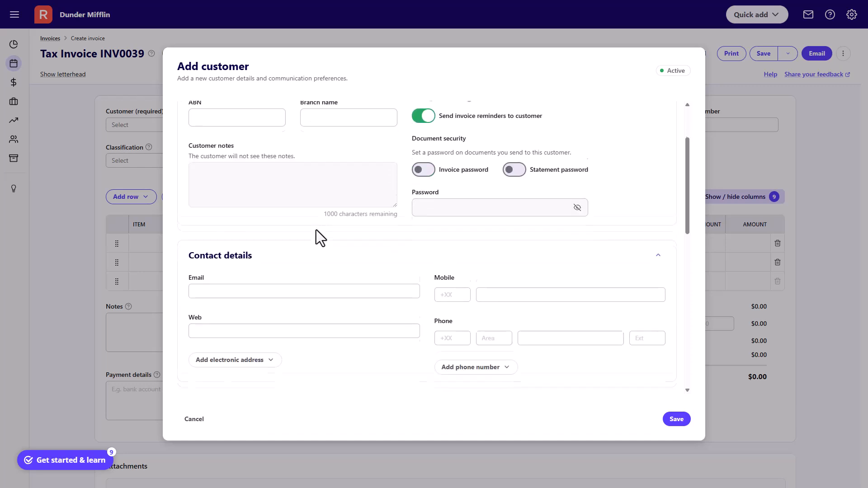
left_click(219, 281)
key("ctrl+v")
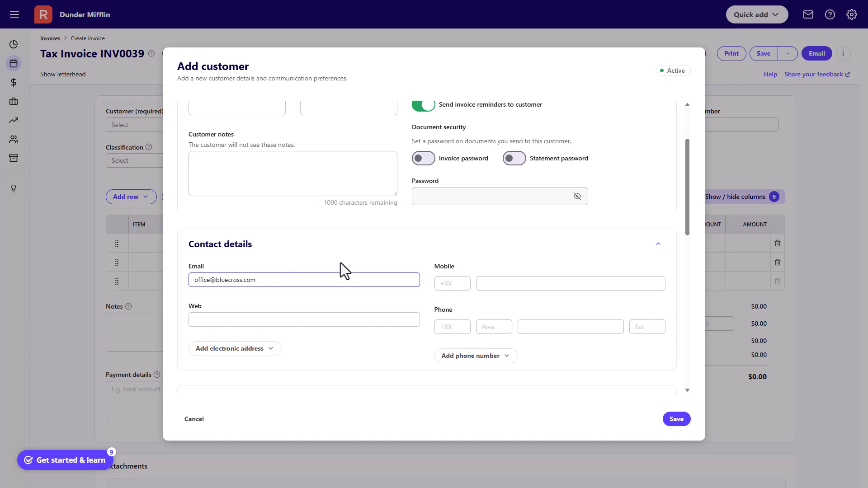
left_click(491, 284)
type("0412")
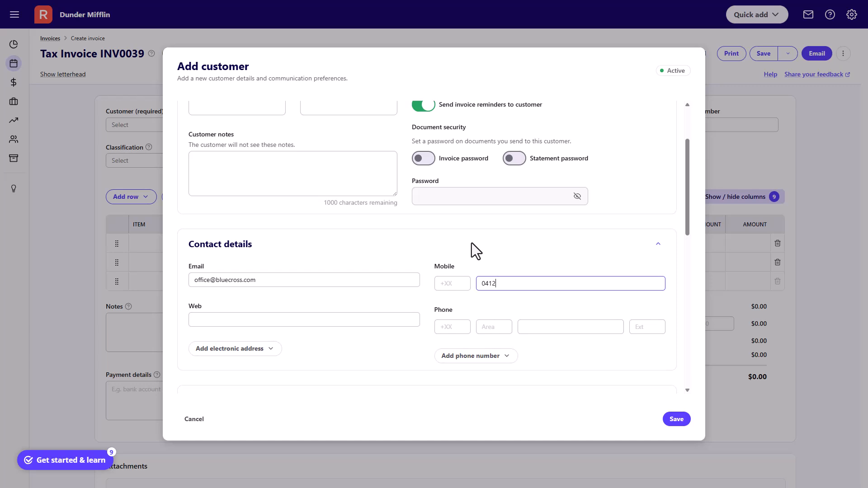
type("345678")
left_click(473, 243)
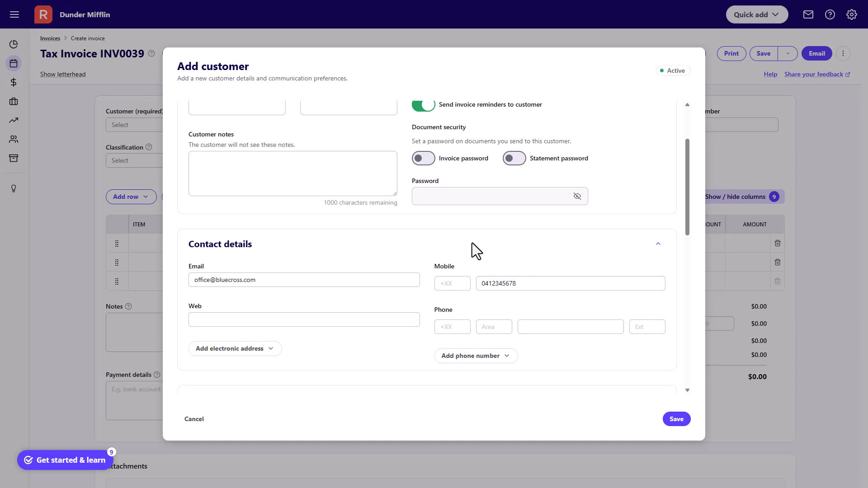
left_click(521, 327)
type("0412345678")
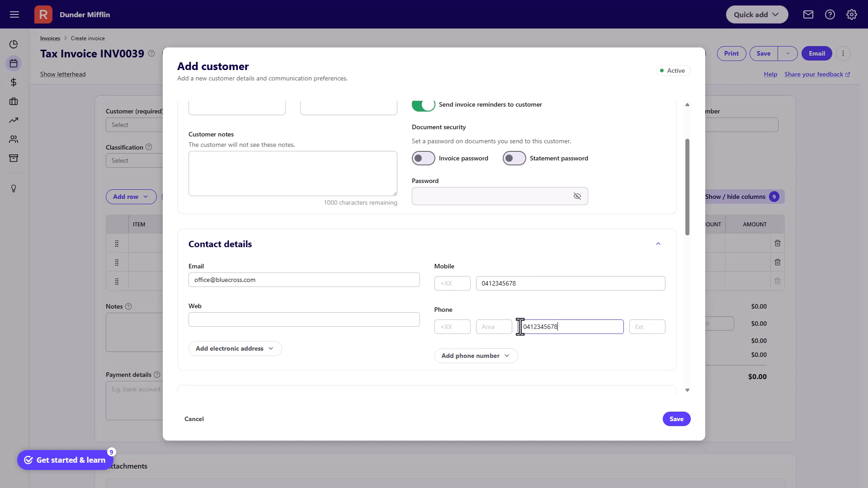
Fill in the postal address: street, suburb Sydney, state NSW, postcode 2060.
scroll(364, 325, "down", 5)
left_click(455, 243)
type("1 Road Street")
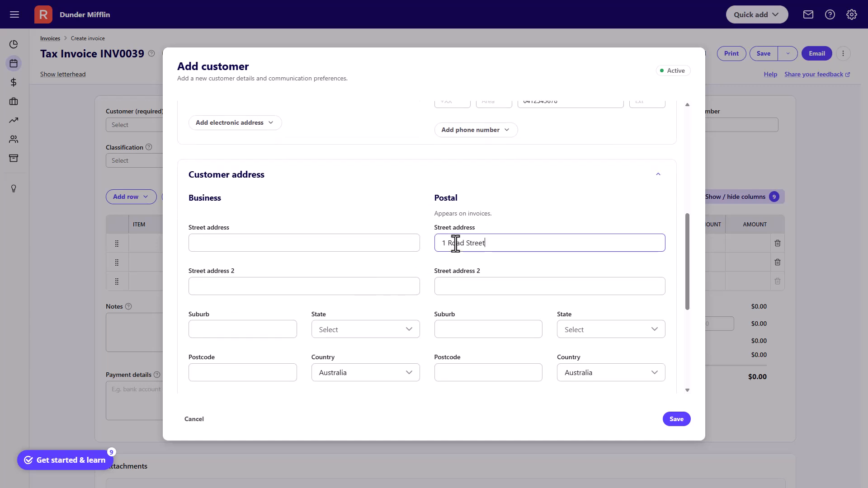
left_click(444, 330)
type("Sydney")
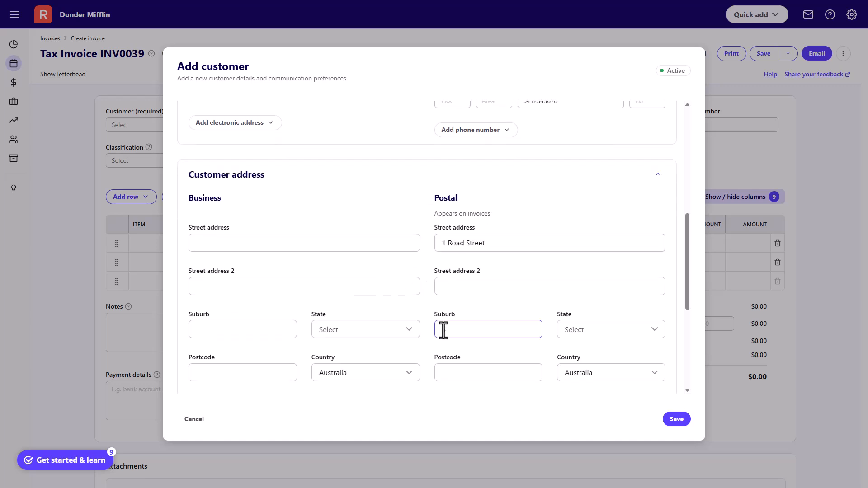
left_click(574, 329)
left_click(577, 371)
key("Tab")
type("2060")
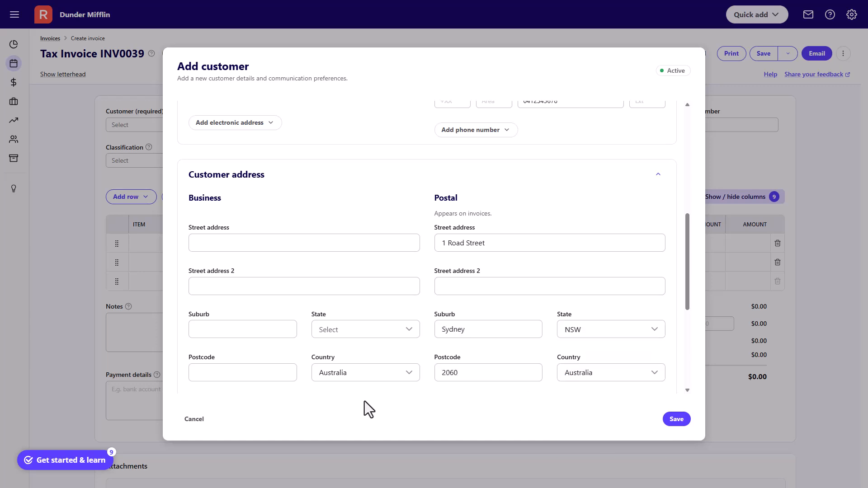
Fill in the business address: street, suburb Sydney, state NSW, postcode 2060.
left_click(196, 243)
type("2 Water Street")
left_click(217, 330)
type("Sydney")
left_click(349, 335)
left_click(336, 370)
key("Tab")
type("2060")
scroll(303, 372, "down", 3)
scroll(304, 373, "down", 2)
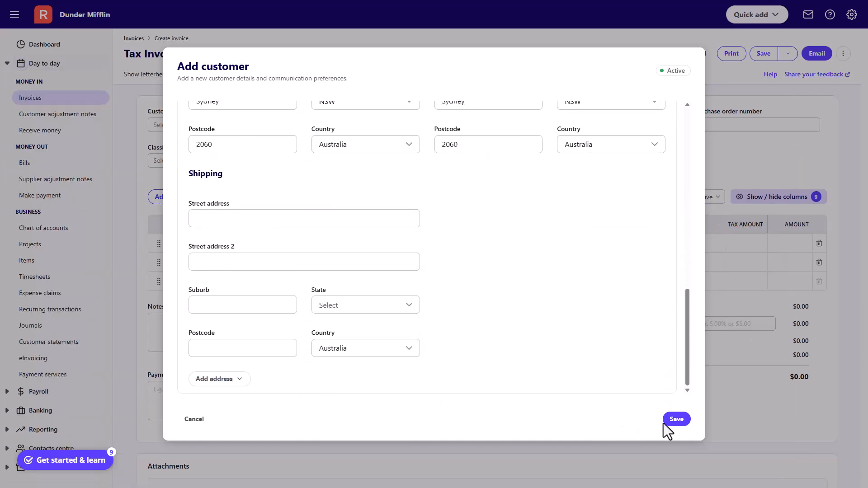
Save Blue Cross as customer on invoice INV0039, review its details, then expand Contacts centre.
left_click(677, 419)
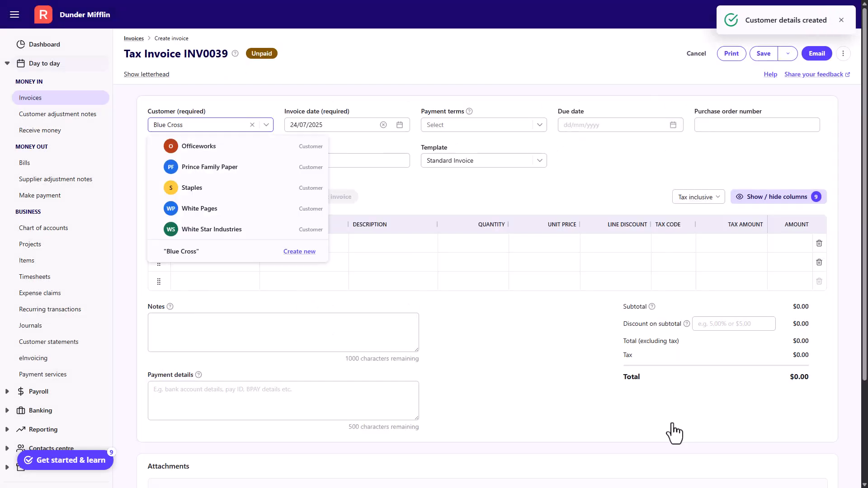
left_click(456, 210)
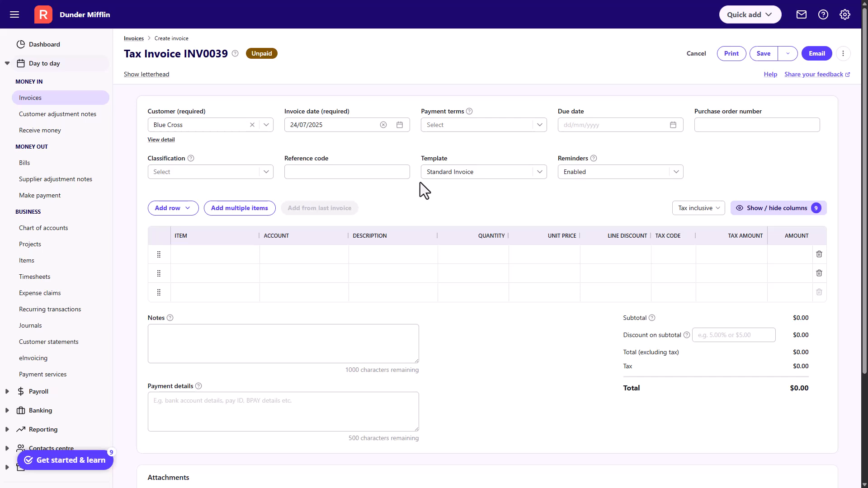
left_click(165, 140)
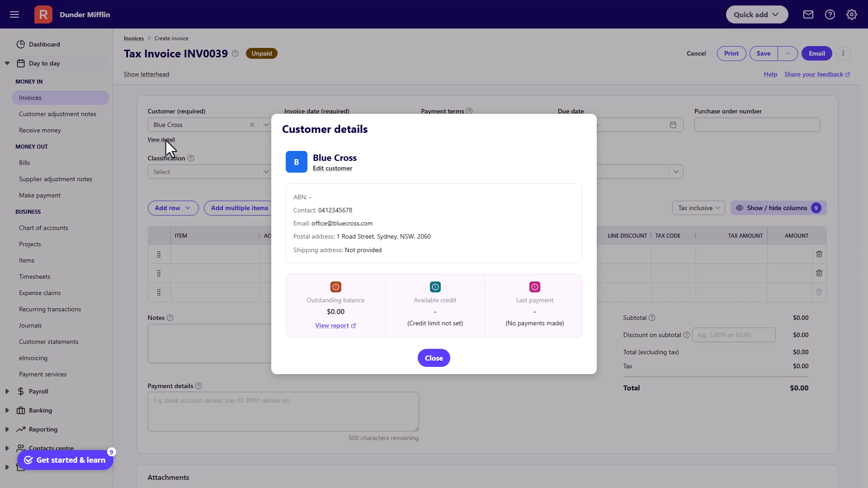
left_click(333, 168)
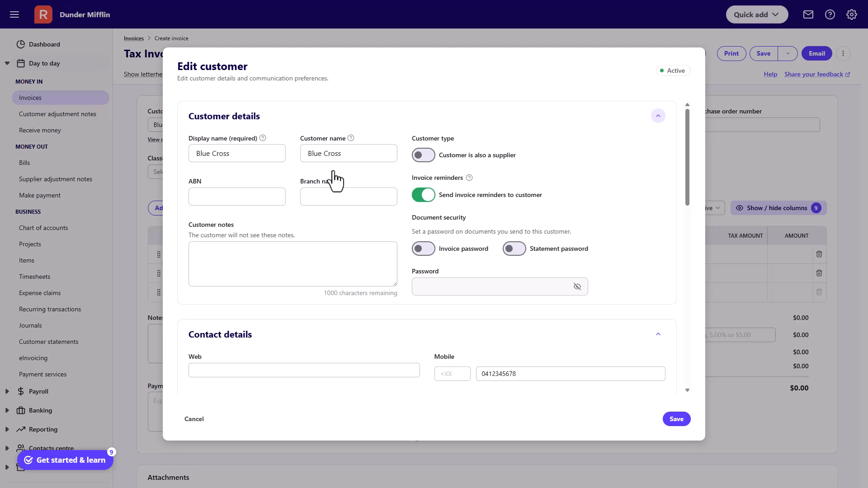
key("Escape")
left_click(77, 416)
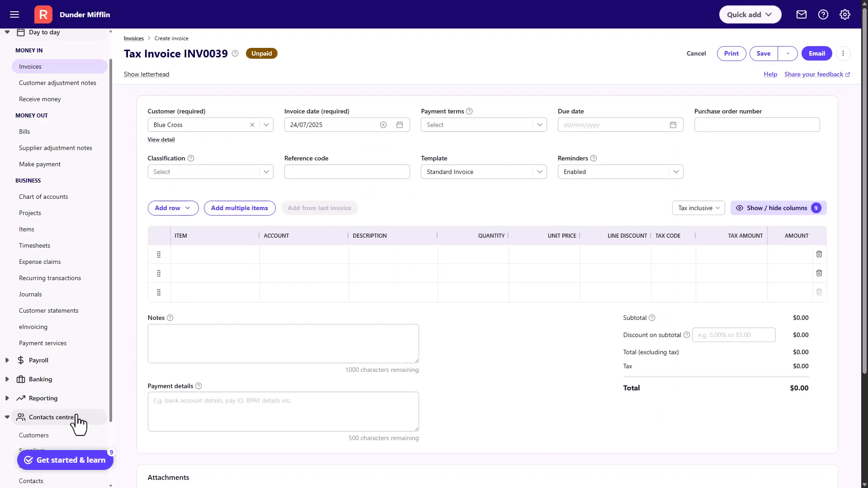
scroll(73, 418, "down", 2)
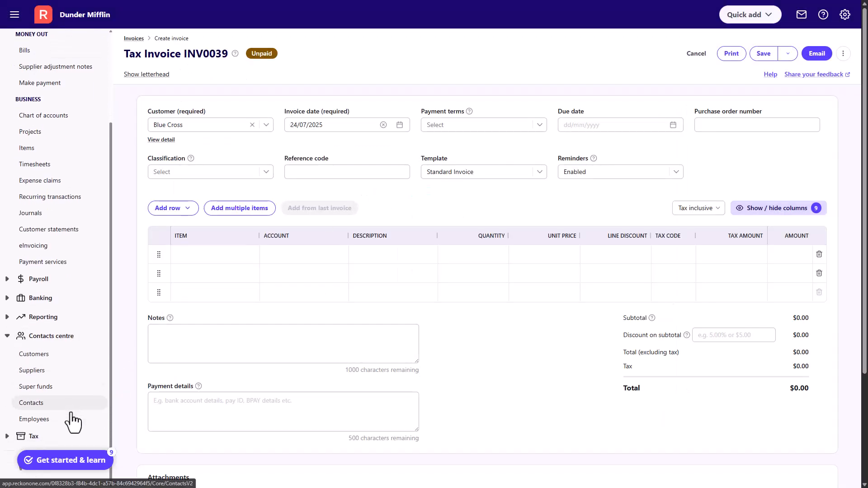
In the Customers list, give Blue Cross the Net 15 payment term and save.
left_click(58, 358)
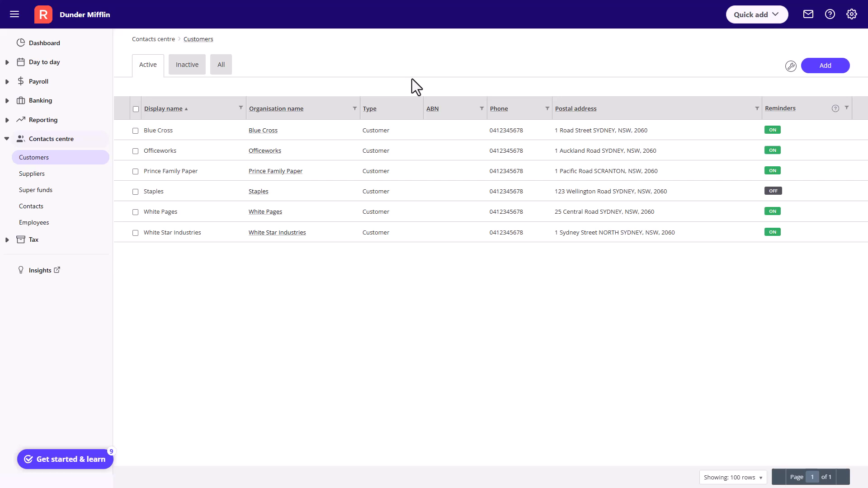
left_click(826, 72)
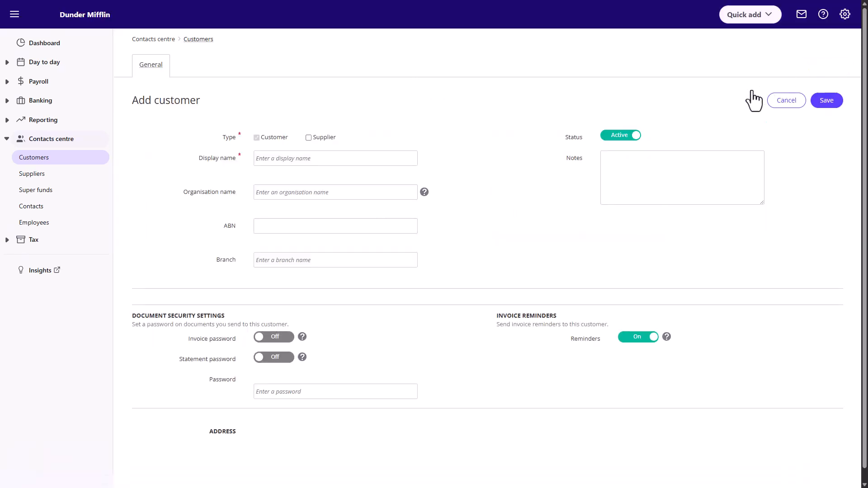
left_click(786, 103)
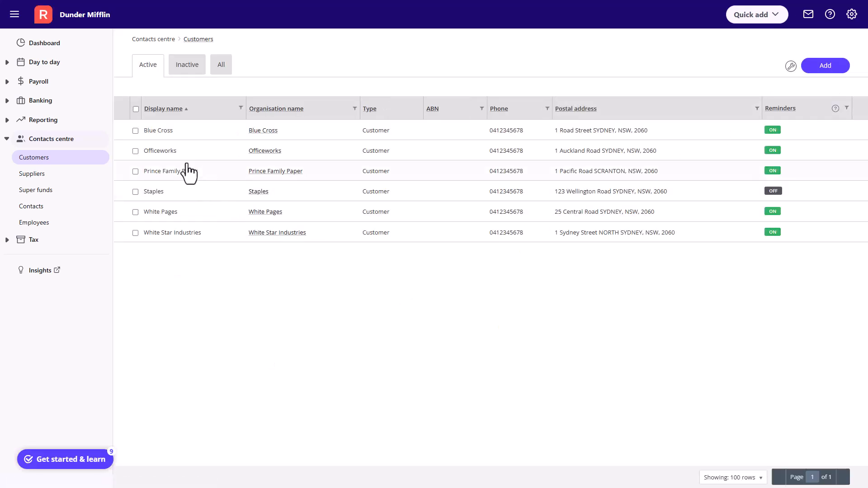
left_click(166, 135)
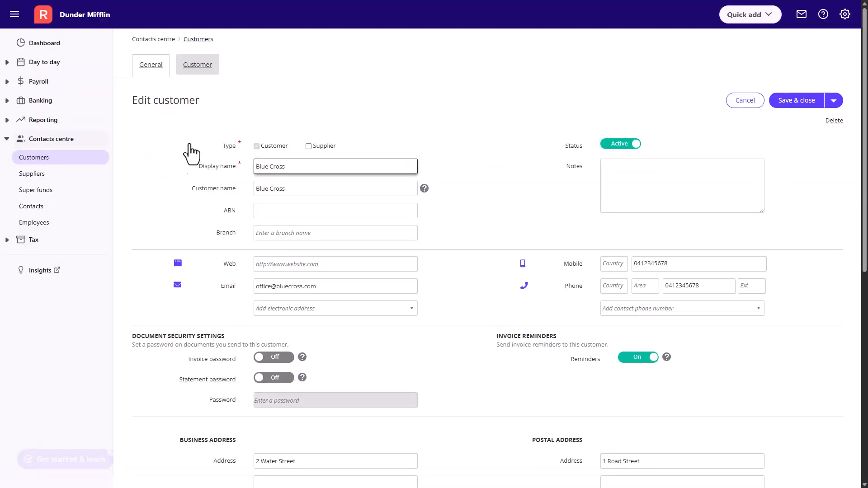
left_click(199, 71)
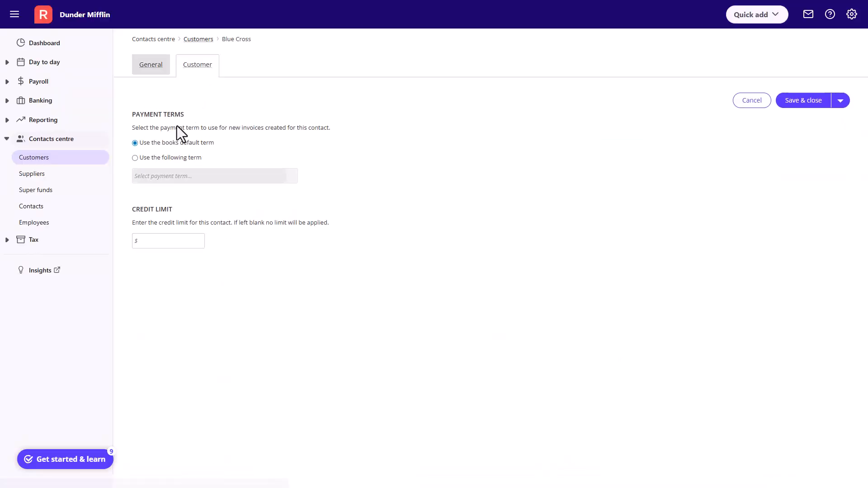
left_click(145, 159)
left_click(290, 177)
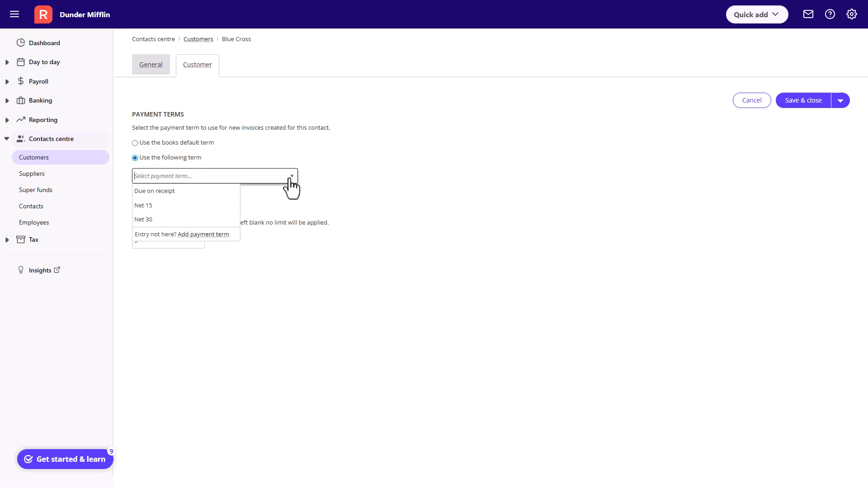
left_click(182, 204)
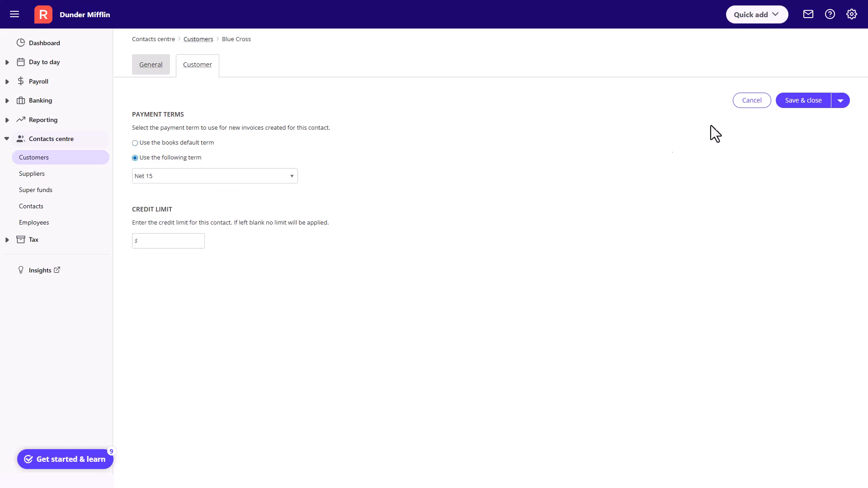
left_click(801, 106)
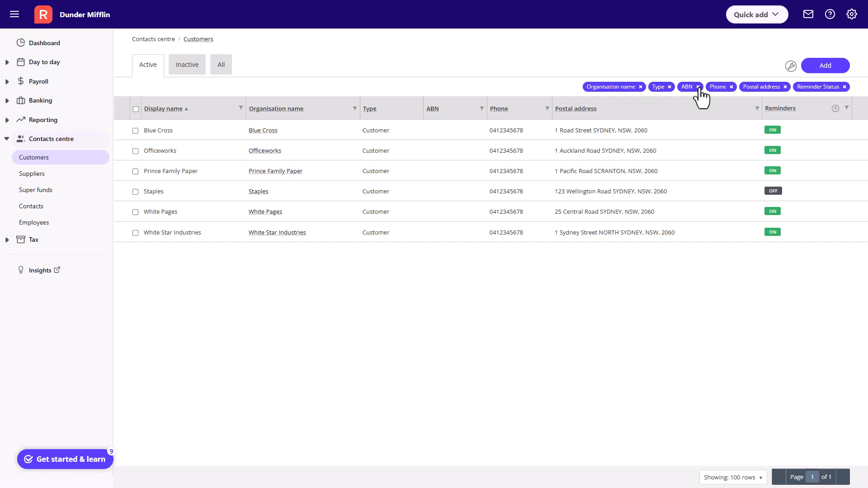
Hide the ABN and Type columns from the Customers list.
left_click(698, 87)
left_click(670, 87)
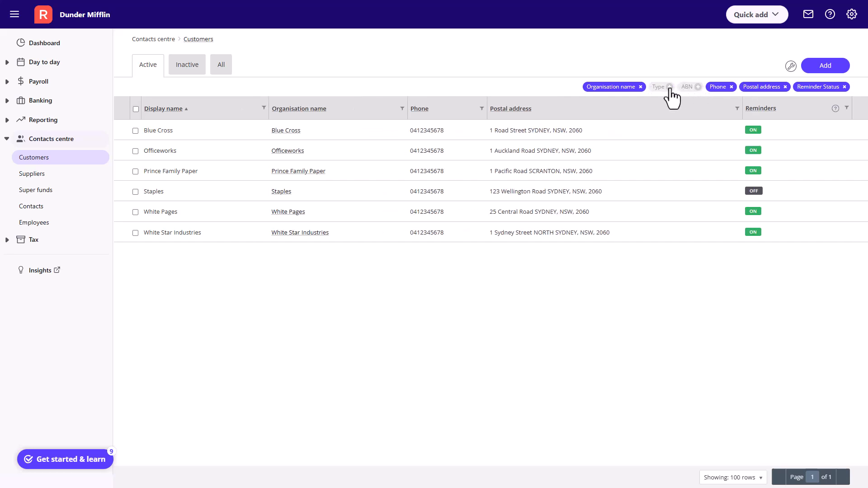
left_click(792, 66)
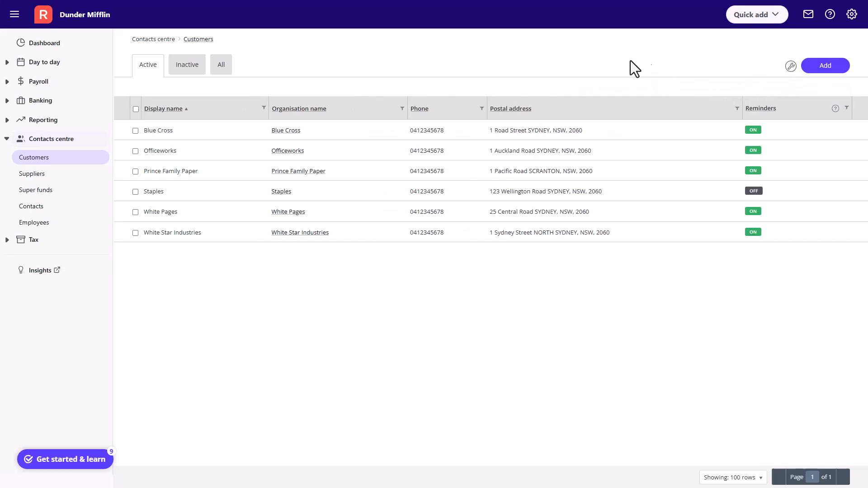
Sort the Customers list by display name, ascending A to Z.
left_click(263, 108)
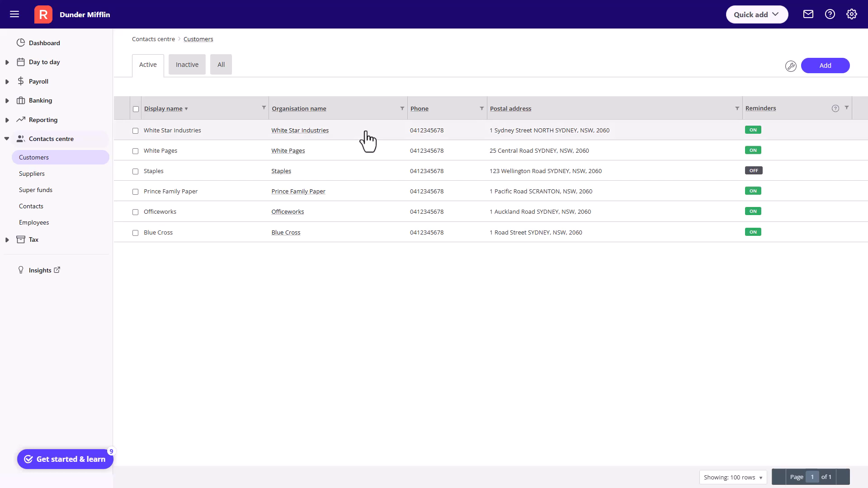
left_click(264, 110)
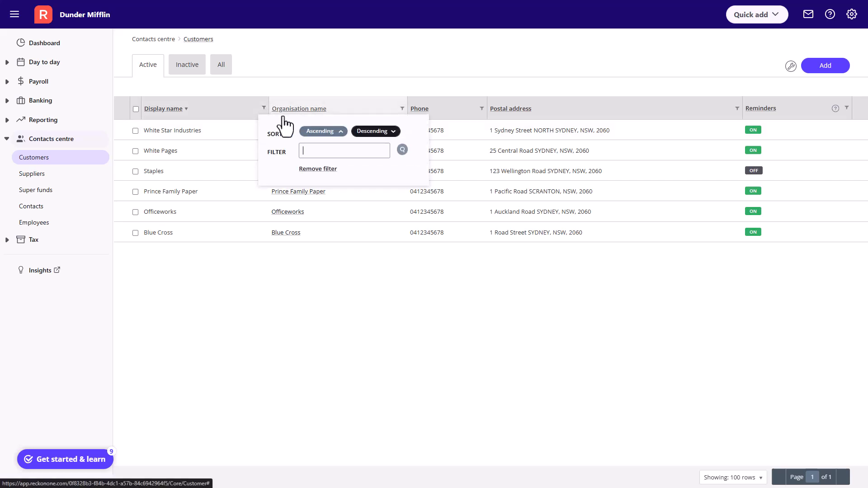
left_click(320, 132)
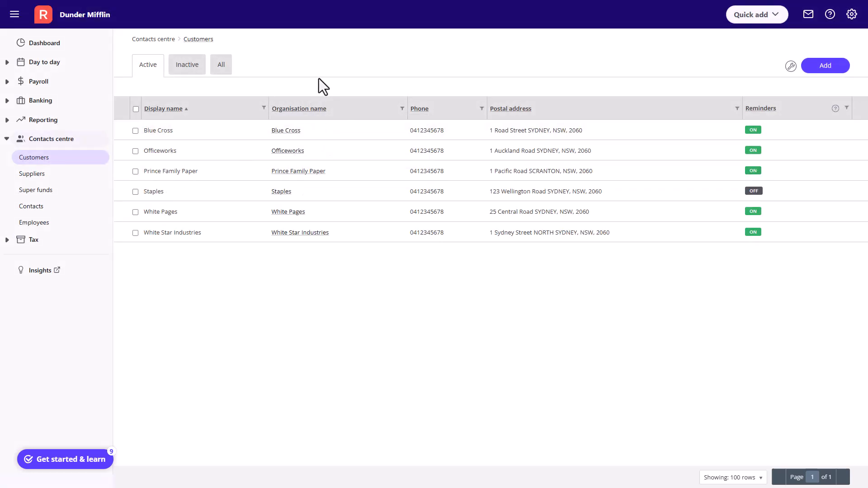
Mark Blue Cross inactive, reactivate it from the Inactive tab, and return to Active.
left_click(135, 130)
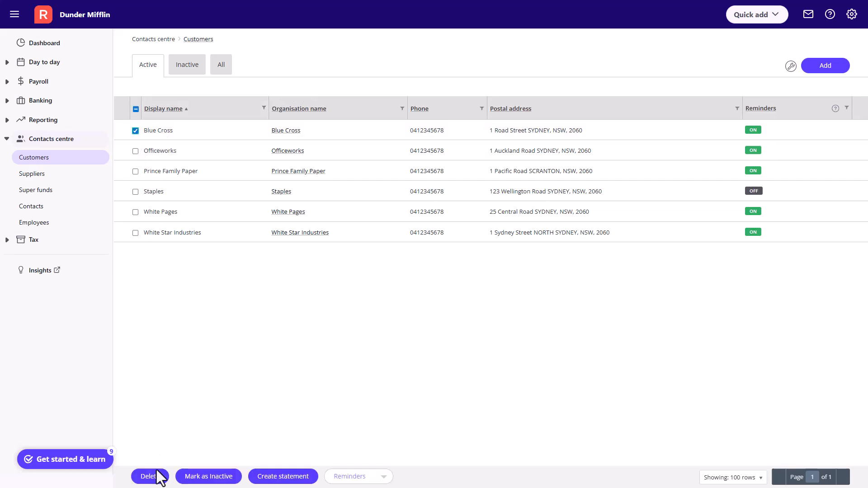
left_click(206, 477)
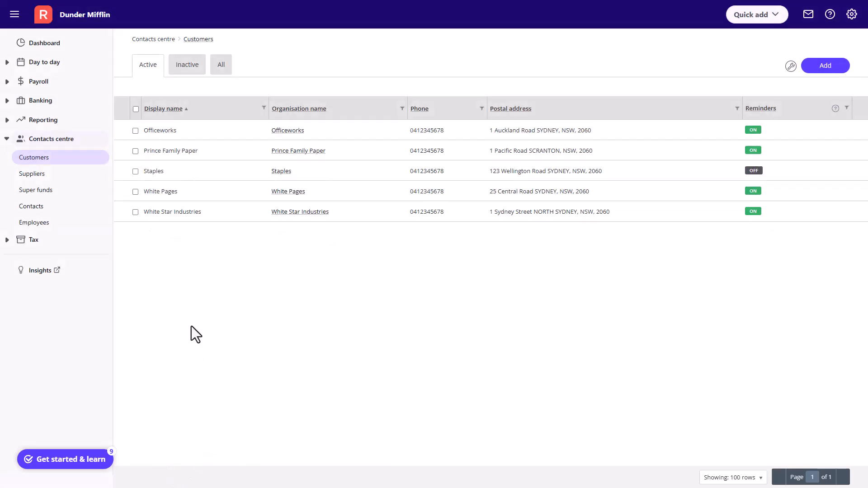
left_click(187, 72)
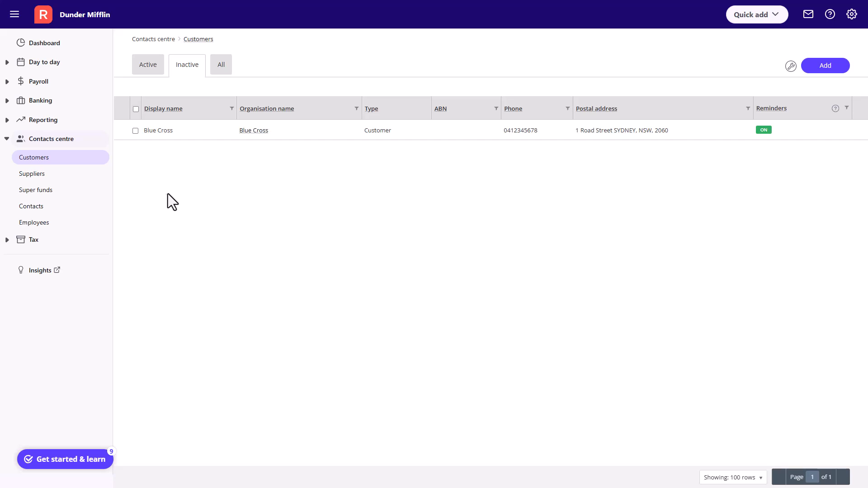
left_click(136, 131)
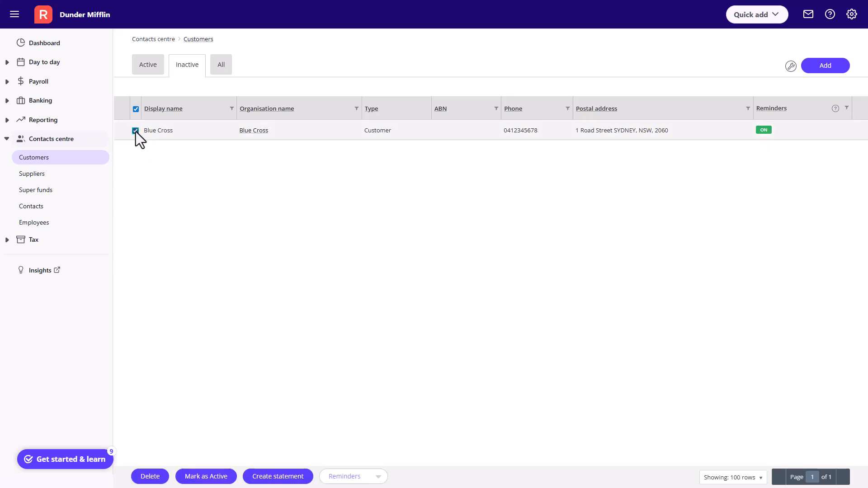
left_click(210, 471)
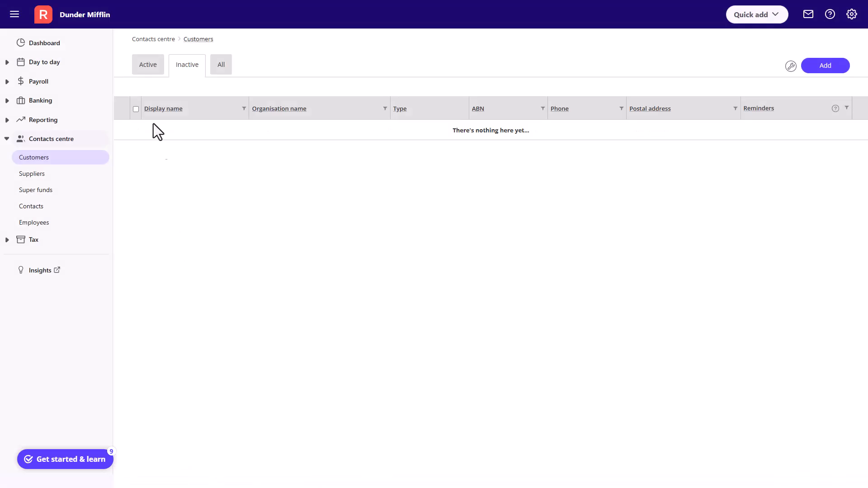
left_click(147, 81)
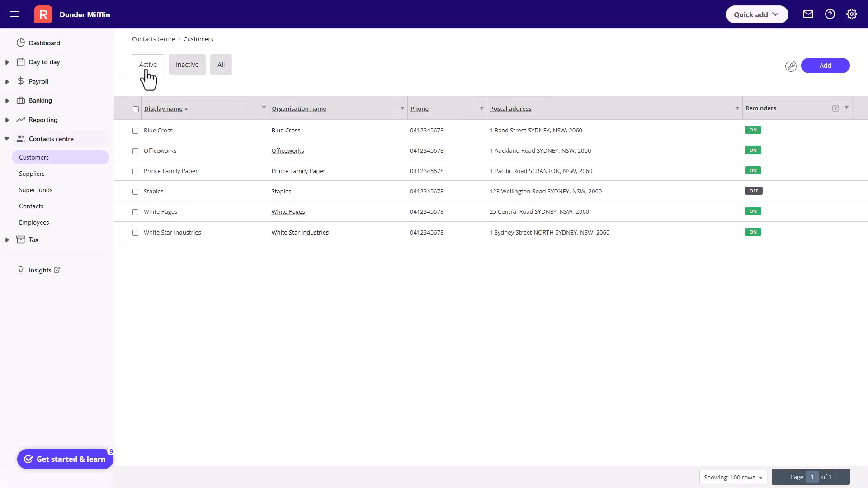